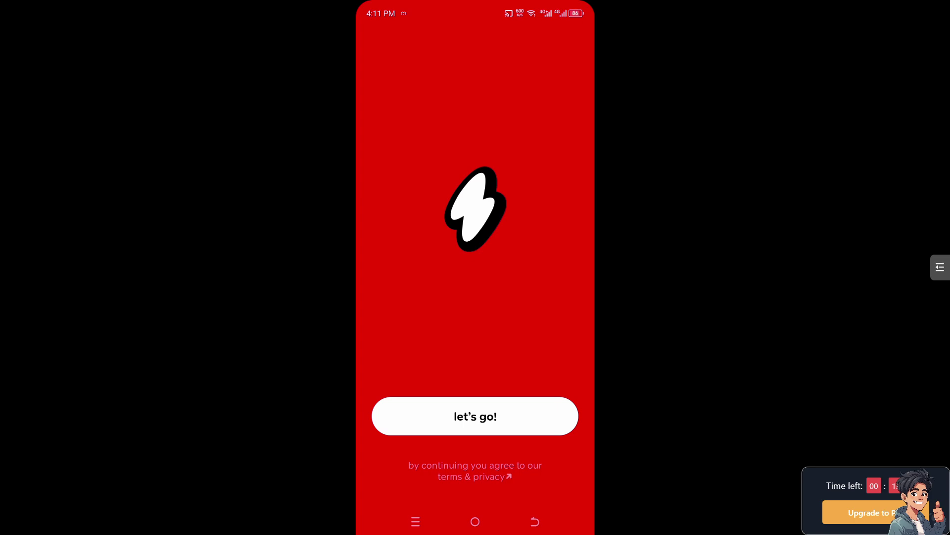
# - Begin sign-up and enter 40 as your age
pyautogui.click(475, 416)
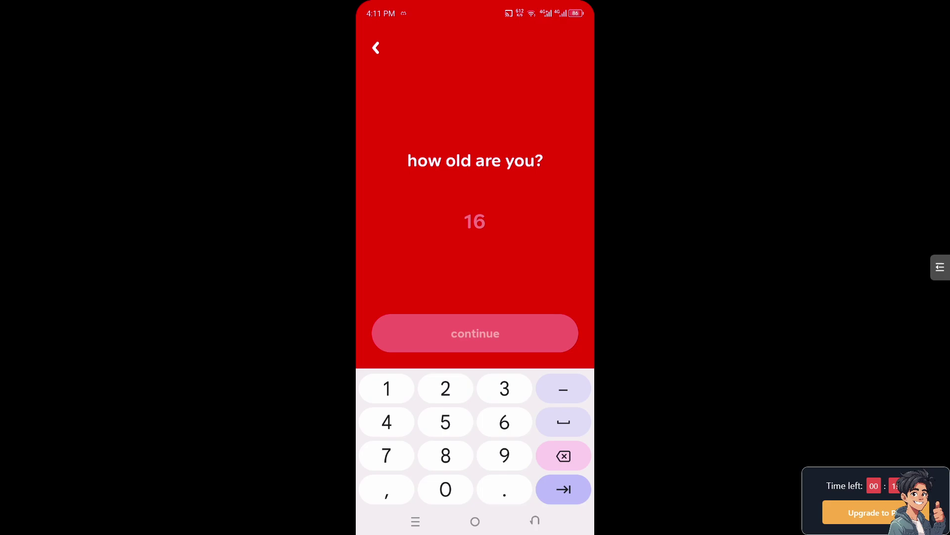
pyautogui.write('40')
pyautogui.press('Return')
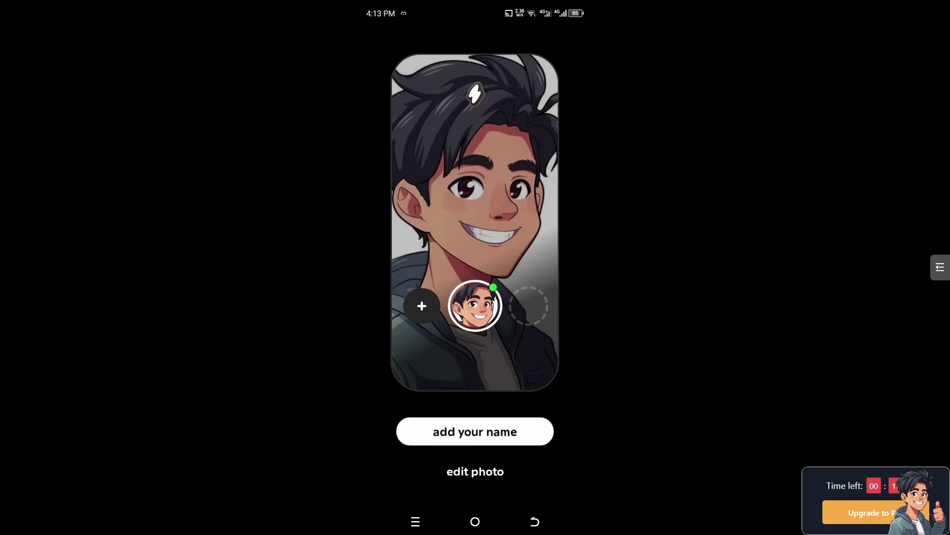
# - Save 'AndyGuide' as the display name and move on to adding friends
pyautogui.click(475, 431)
pyautogui.write('And')
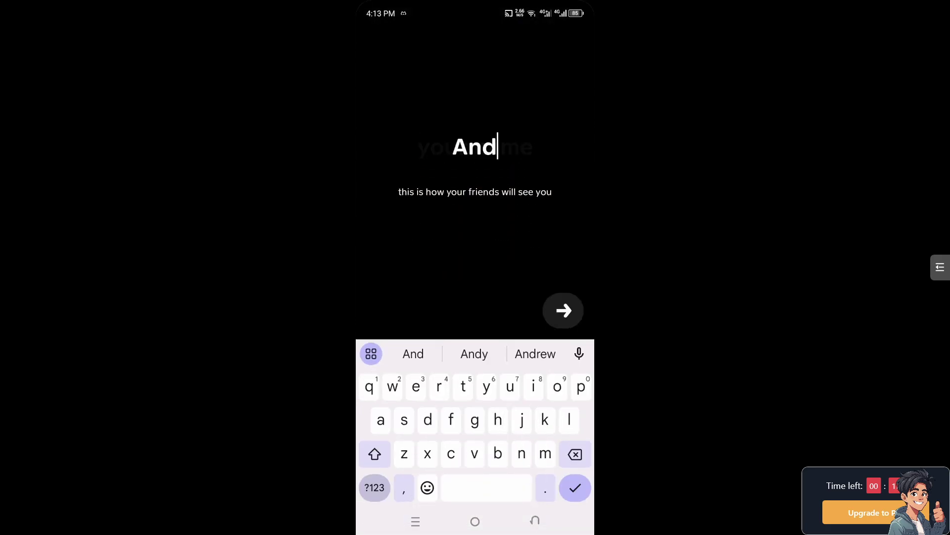
pyautogui.write('yGuid')
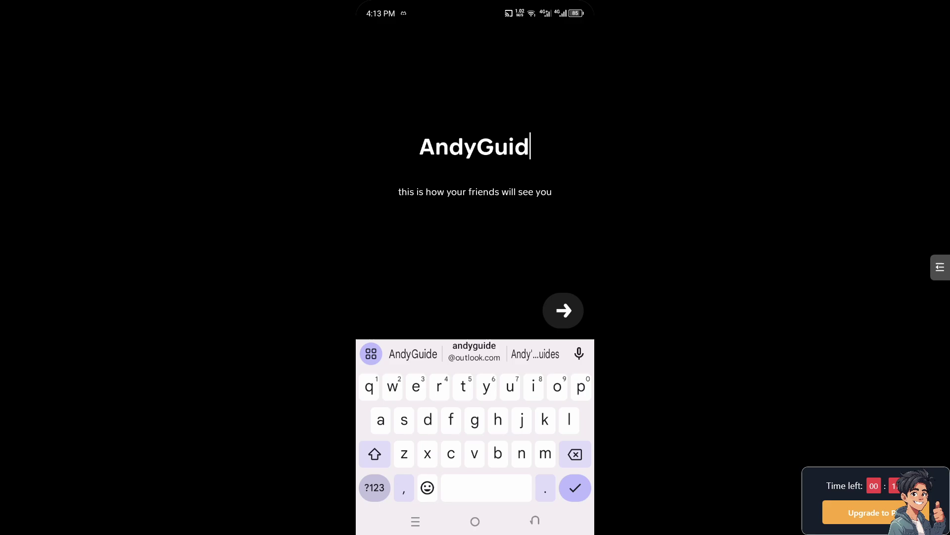
pyautogui.write('e')
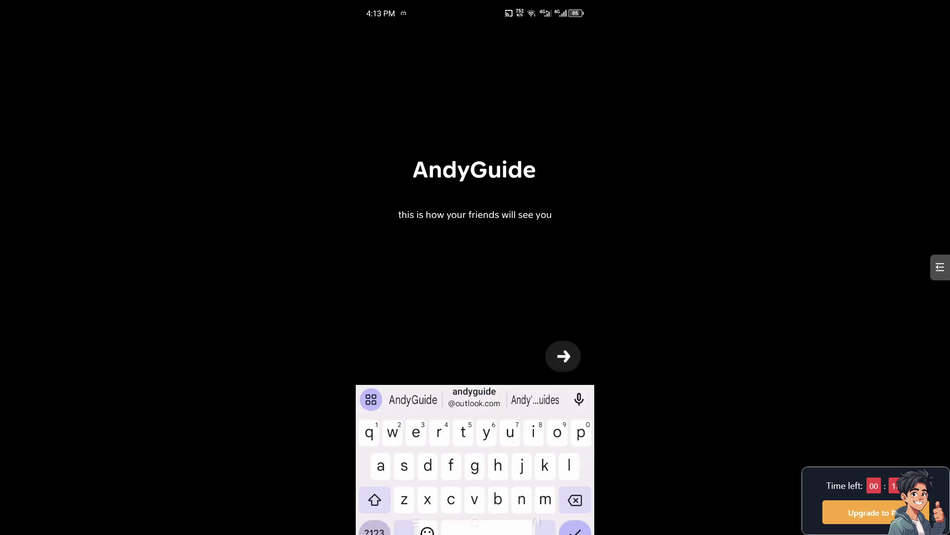
pyautogui.click(563, 356)
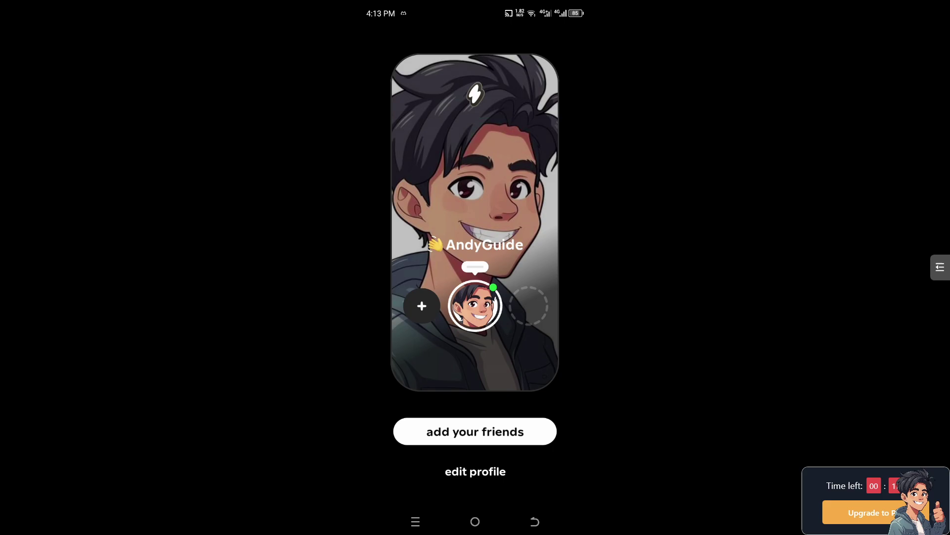
pyautogui.click(474, 431)
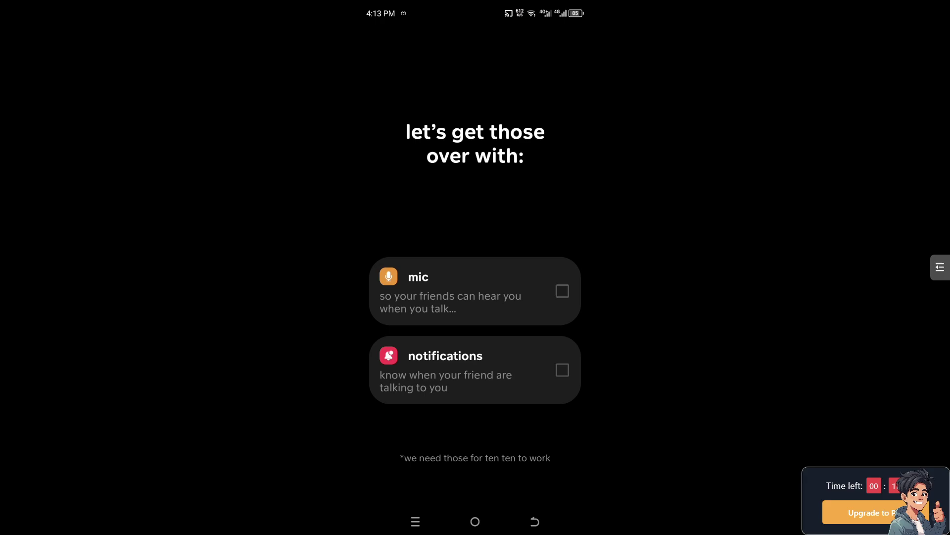
# - Allow notifications, allow mic access while using the app, and start the background permission
pyautogui.click(475, 370)
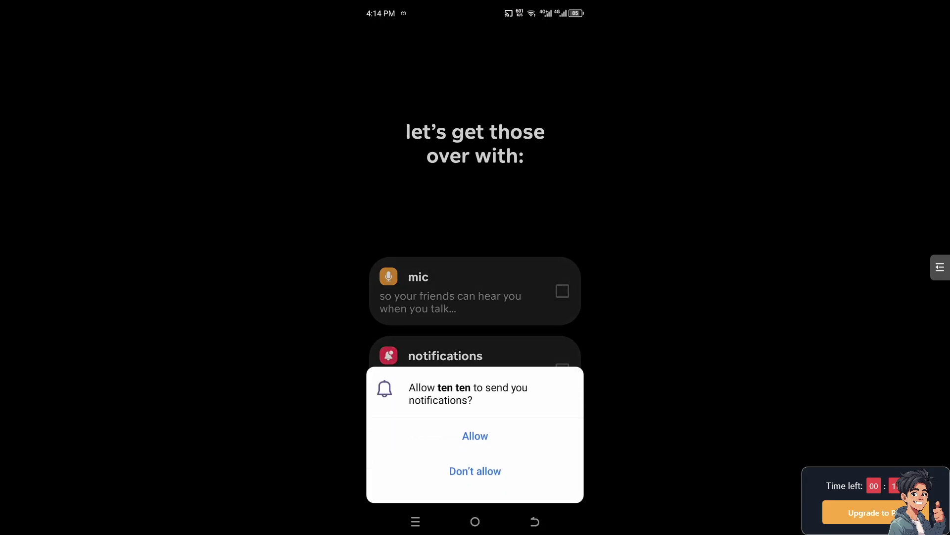
pyautogui.click(475, 436)
pyautogui.click(475, 291)
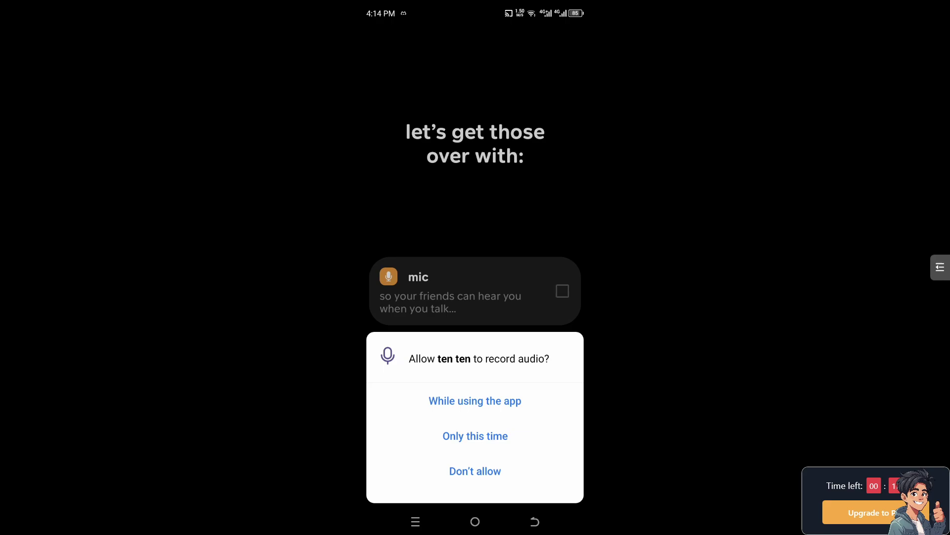
pyautogui.click(475, 400)
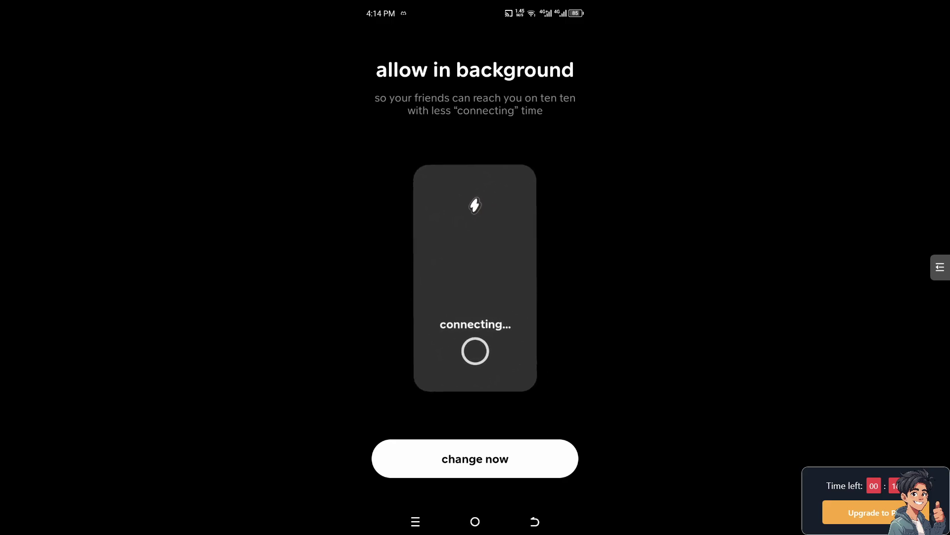
pyautogui.click(475, 458)
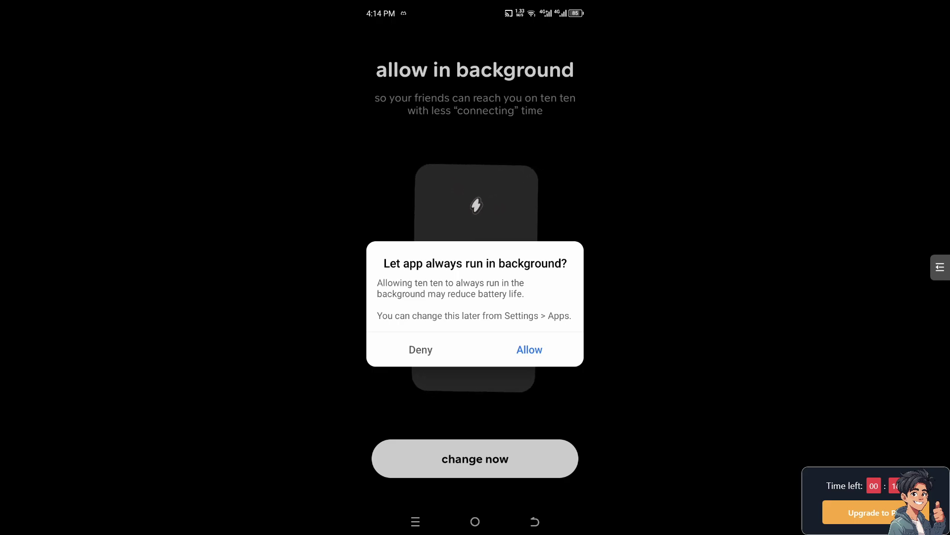
pyautogui.click(529, 349)
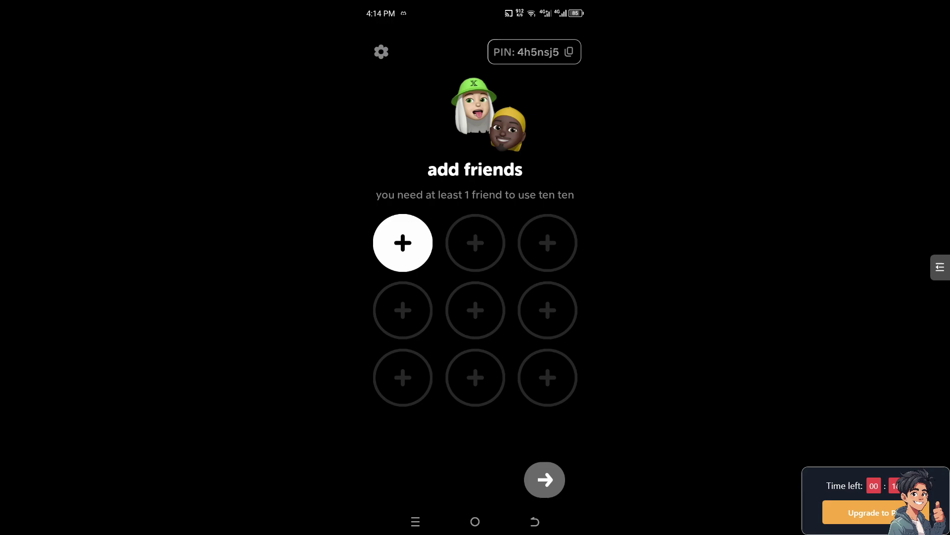